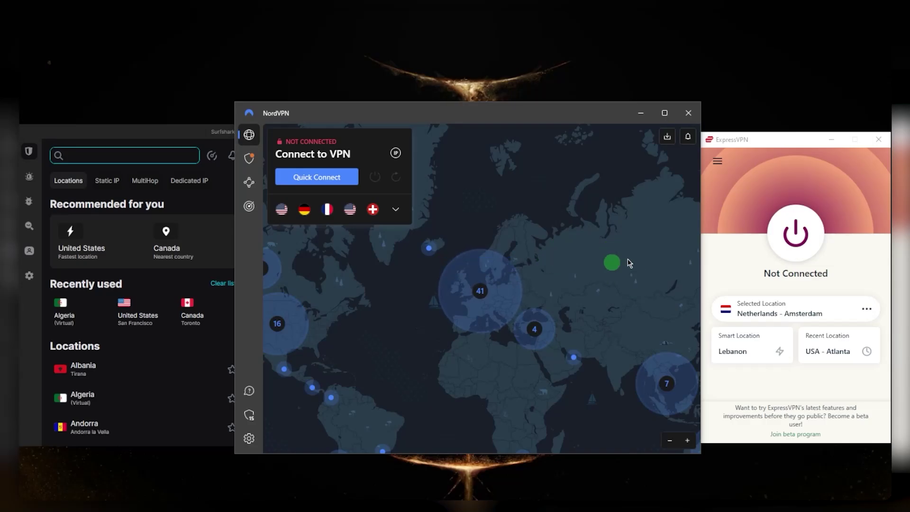
# Step: Bring the ExpressVPN window to the front beside NordVPN and Surfshark
pyautogui.click(717, 160)
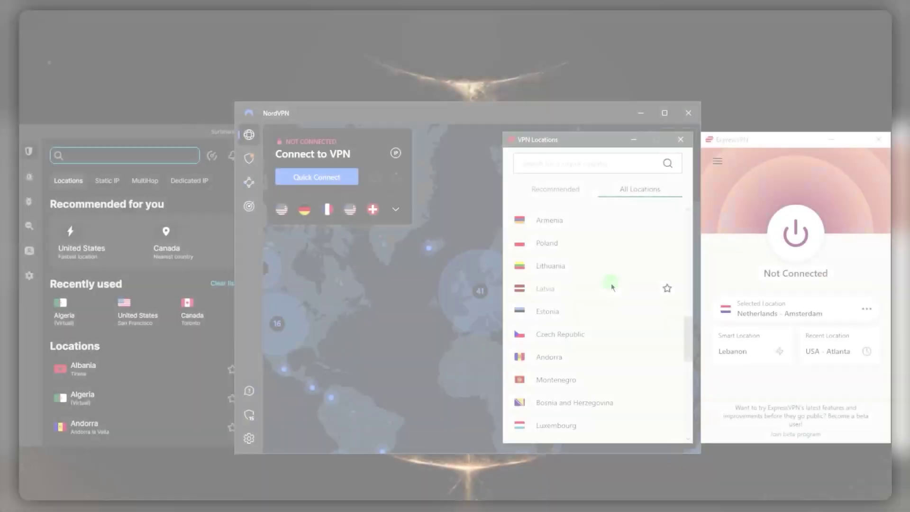
# Step: Scroll up and down through ExpressVPN's All Locations server list
pyautogui.scroll(-5, 610, 296)
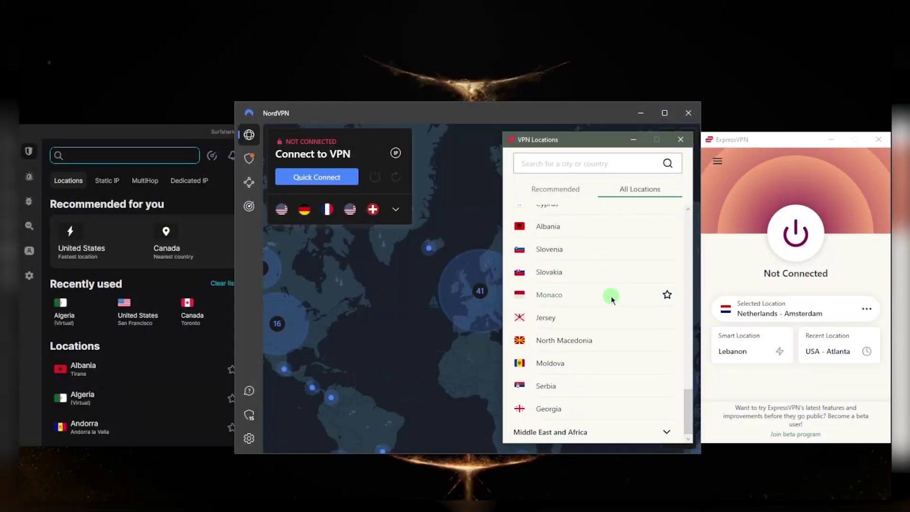
pyautogui.scroll(10, 612, 302)
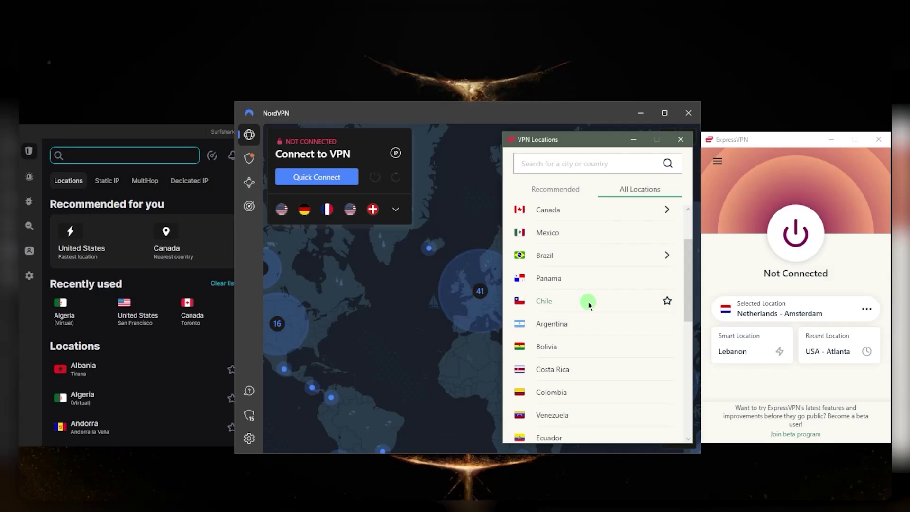
pyautogui.scroll(-4, 632, 297)
pyautogui.scroll(5, 613, 306)
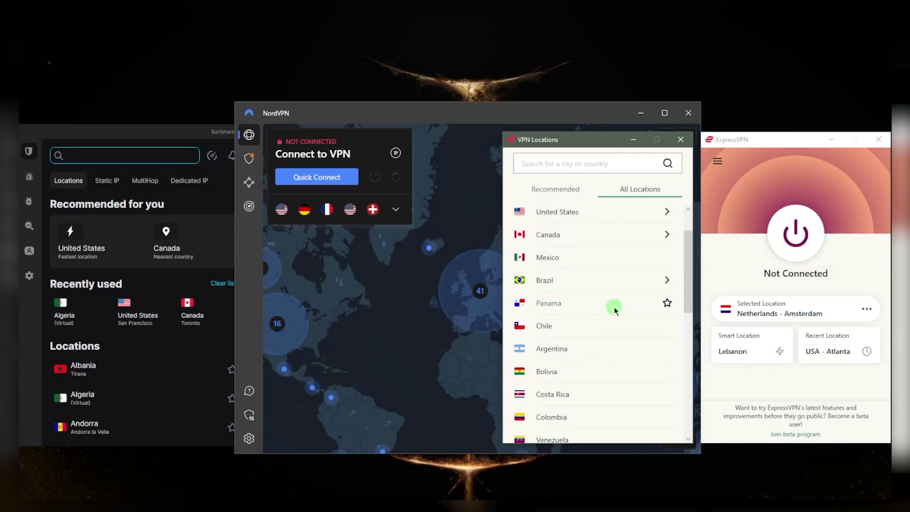
pyautogui.scroll(-2, 614, 306)
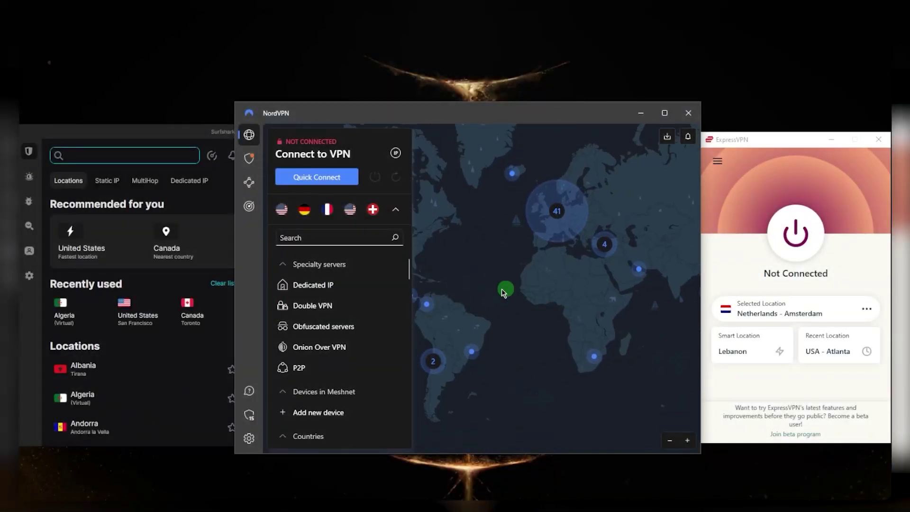
# Step: View NordVPN's Threat Protection and Dark Web Monitor pages, then go to its Settings
pyautogui.click(249, 159)
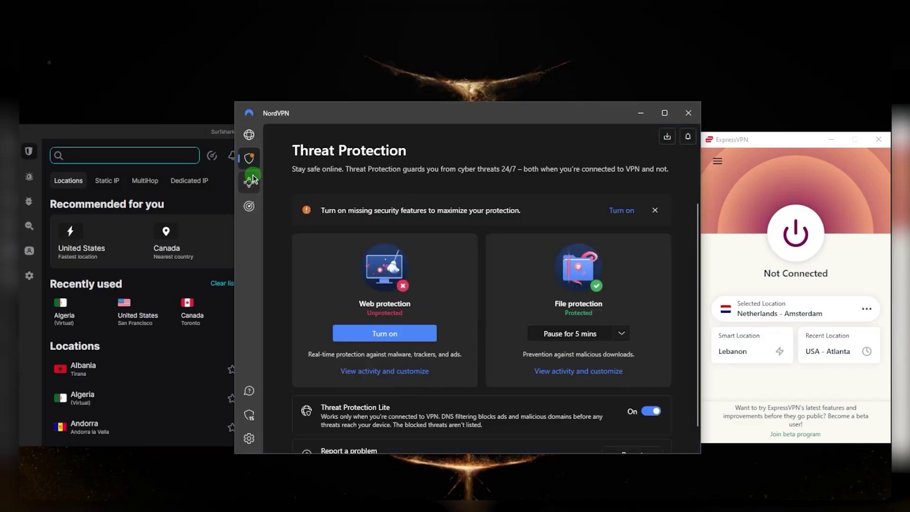
pyautogui.click(249, 205)
pyautogui.click(249, 136)
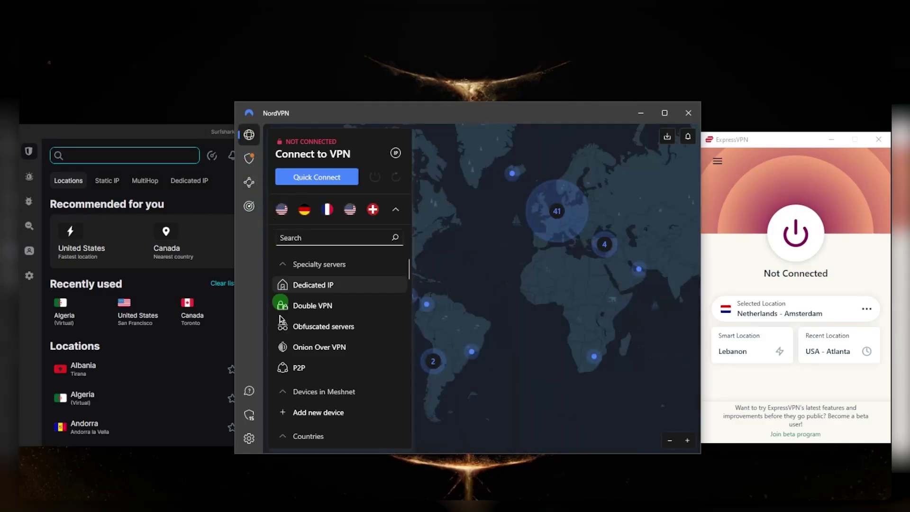
pyautogui.click(249, 438)
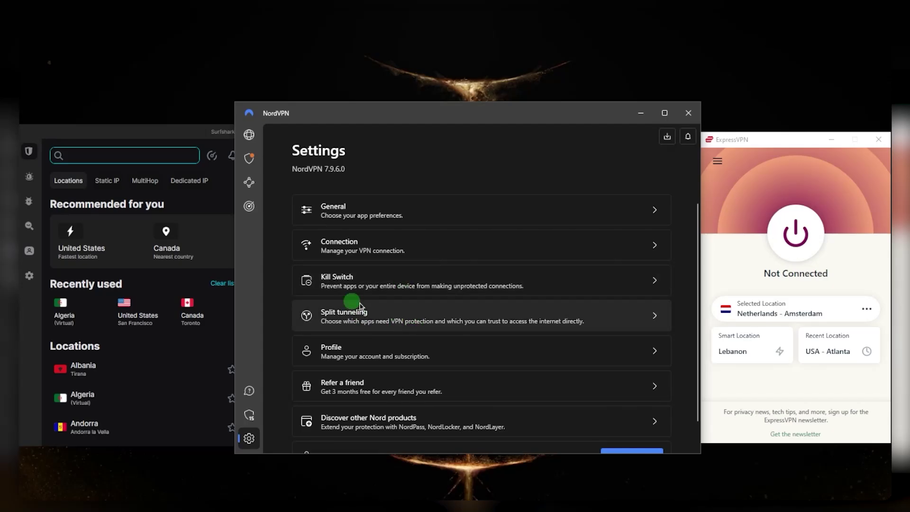
# Step: Review NordVPN's Kill Switch settings, including the Selected apps list
pyautogui.click(373, 280)
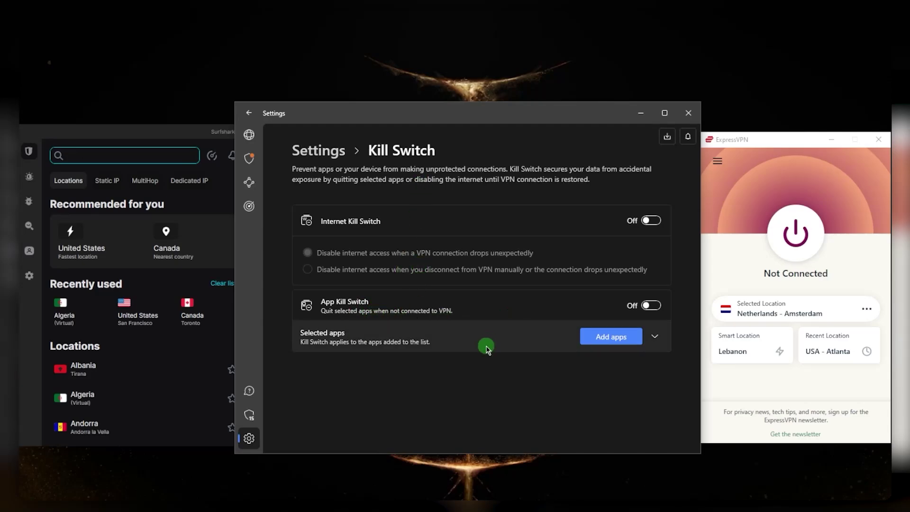
pyautogui.click(657, 336)
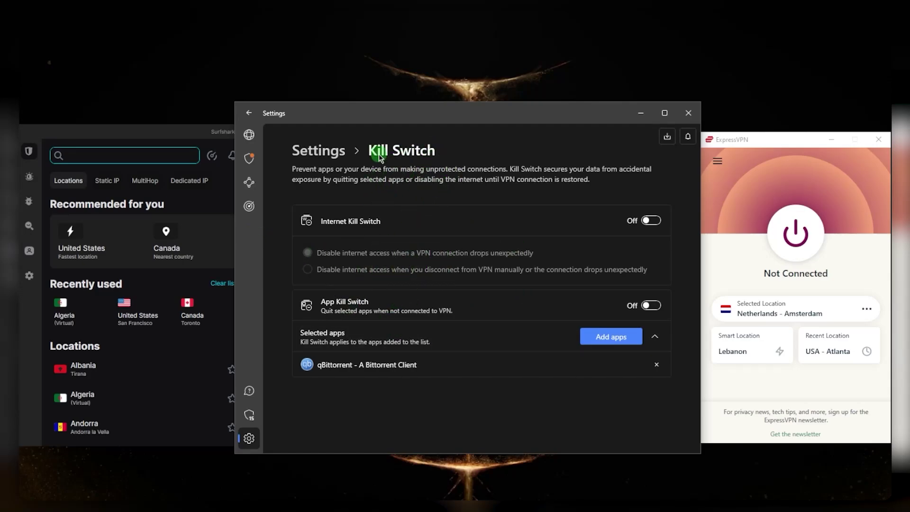
pyautogui.press('Escape')
# Step: Check the Connection settings' custom DNS fields, then return to NordVPN's home map
pyautogui.click(392, 240)
pyautogui.scroll(-1, 463, 322)
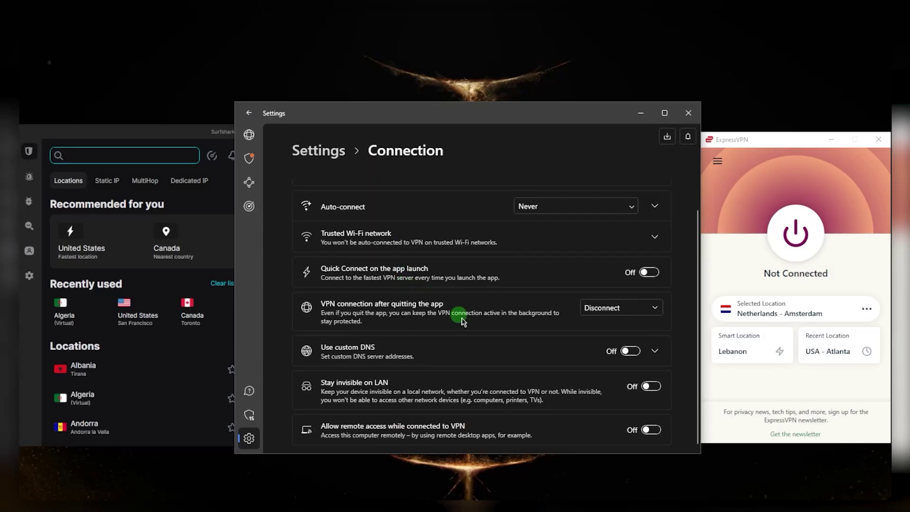
pyautogui.click(654, 351)
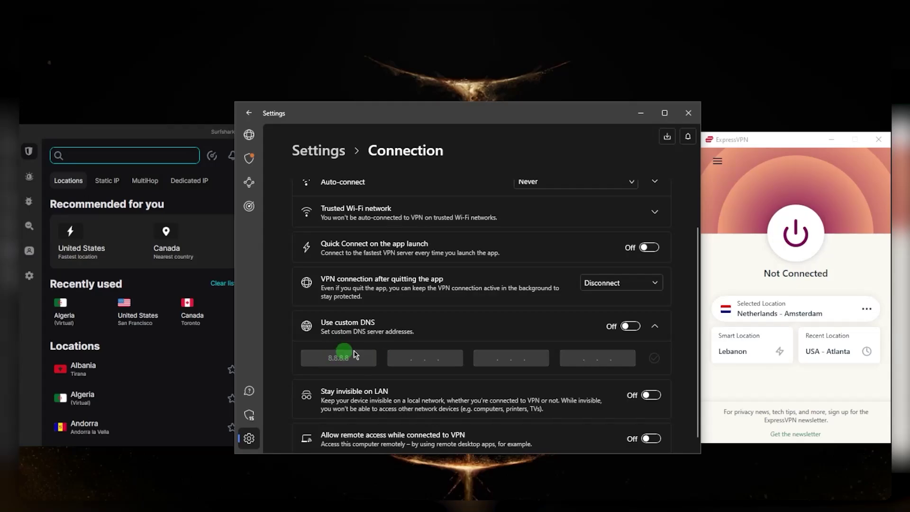
pyautogui.click(248, 135)
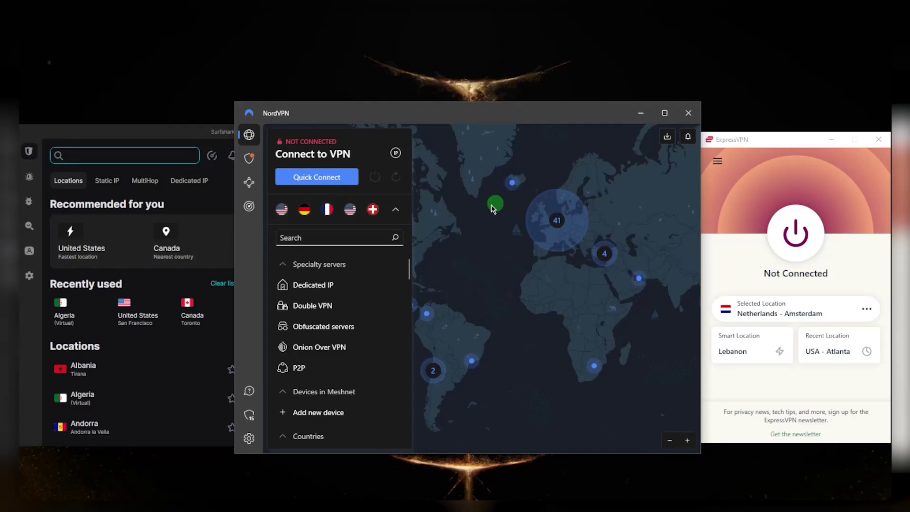
# Step: Switch between the three VPN windows and go to Surfshark's Bypasser settings page
pyautogui.click(192, 132)
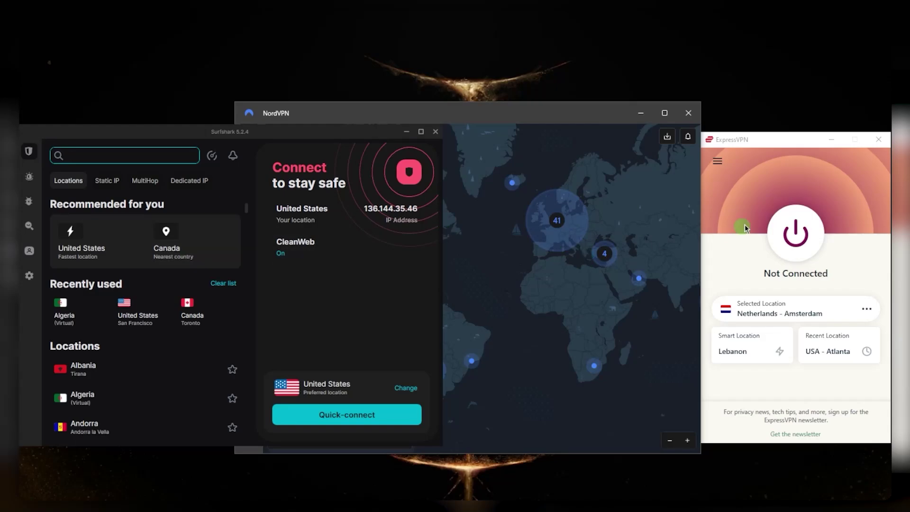
pyautogui.click(758, 214)
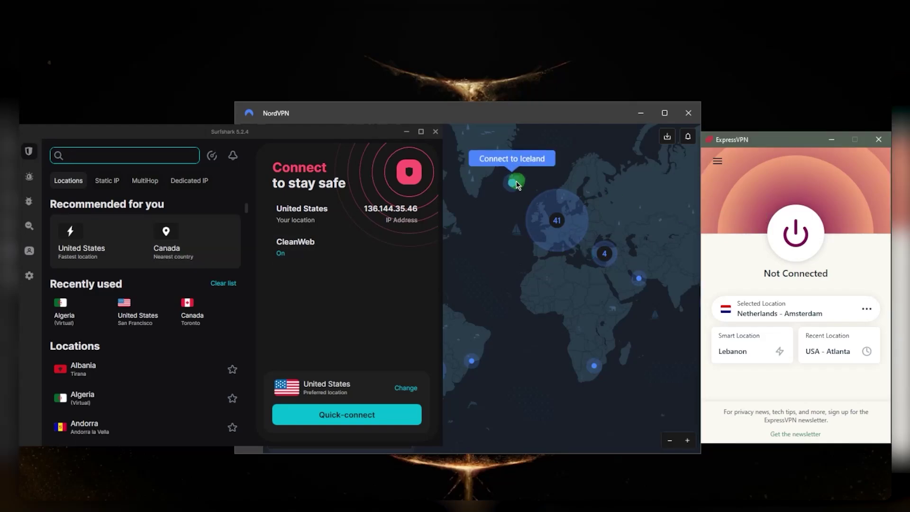
pyautogui.click(452, 235)
pyautogui.click(199, 136)
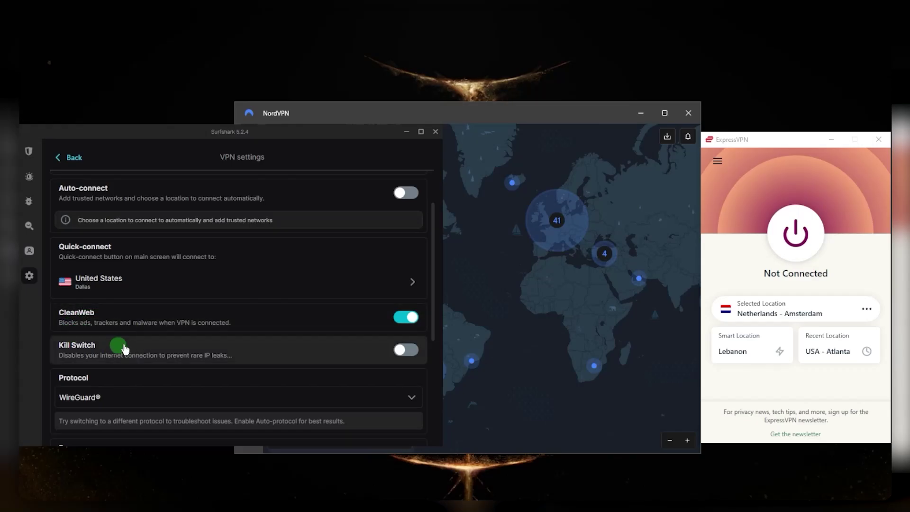
pyautogui.scroll(-4, 130, 348)
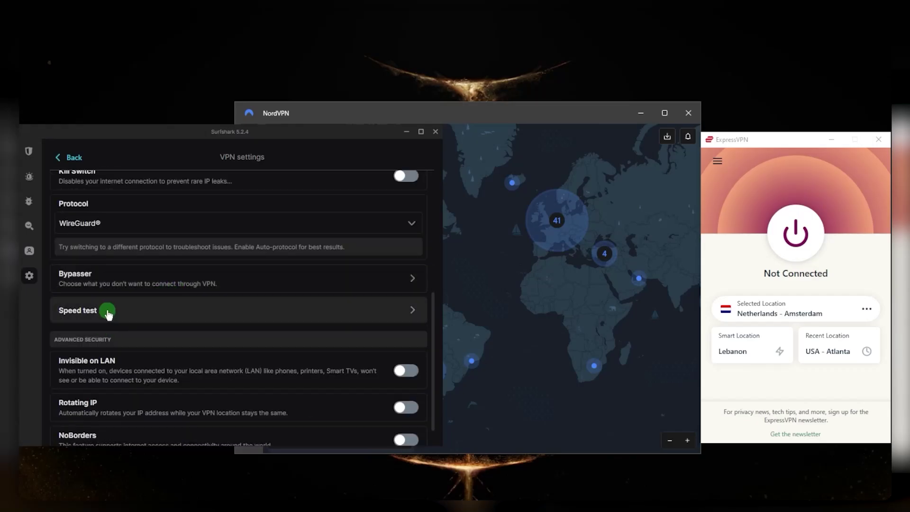
pyautogui.click(106, 281)
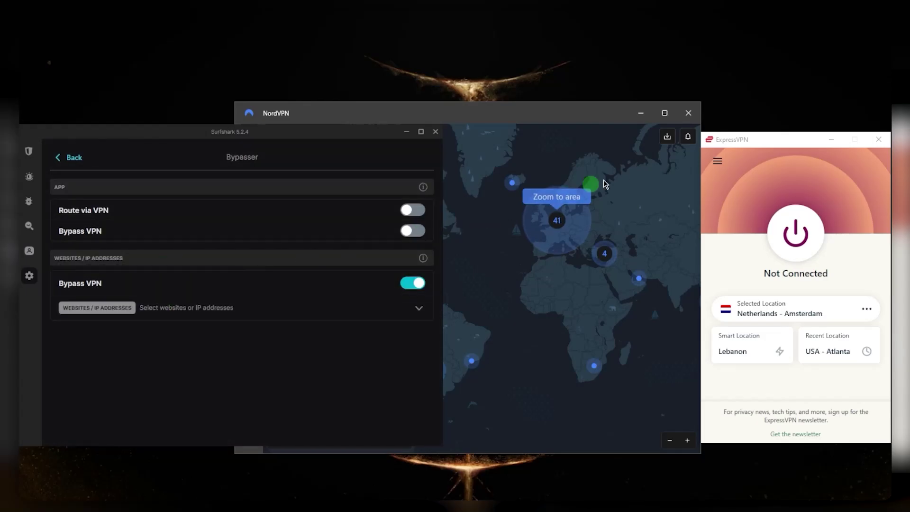
# Step: Turn on ExpressVPN's per-app connection so only qBittorrent uses the VPN
pyautogui.click(717, 161)
pyautogui.click(744, 201)
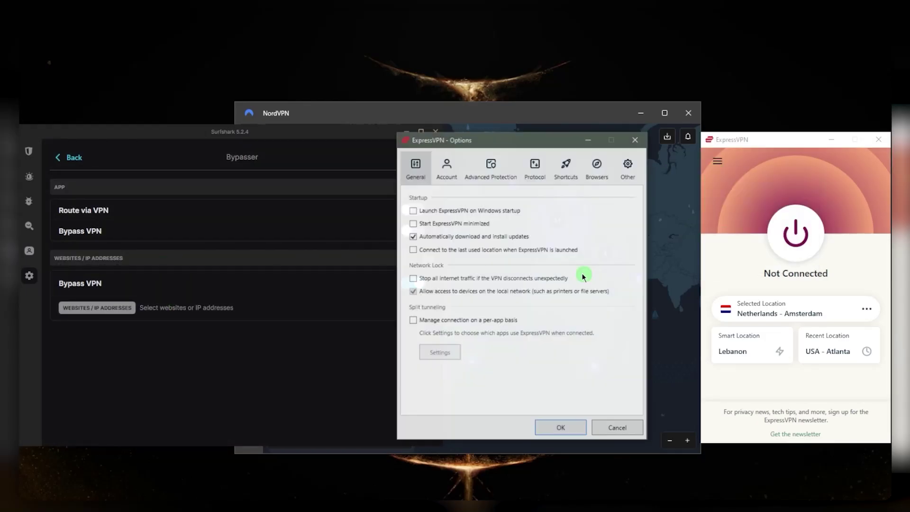
pyautogui.click(413, 320)
pyautogui.click(440, 351)
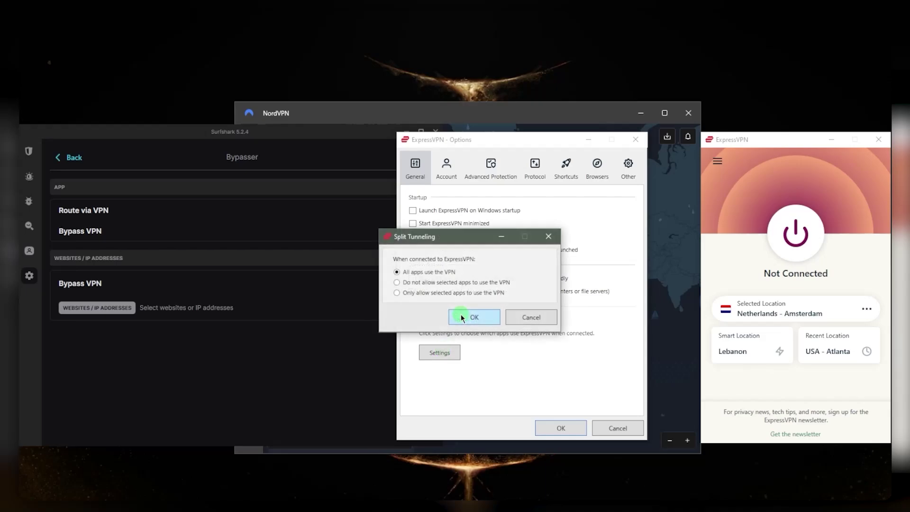
pyautogui.click(397, 291)
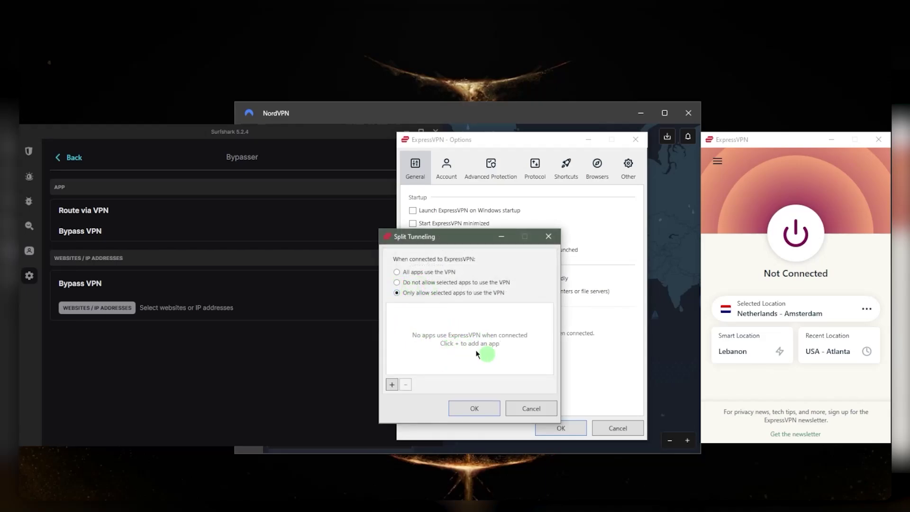
pyautogui.click(391, 385)
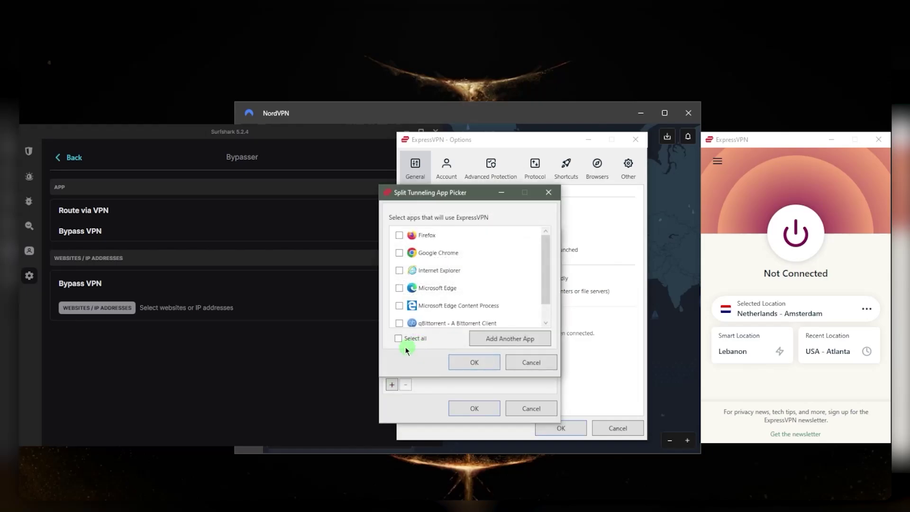
pyautogui.click(401, 305)
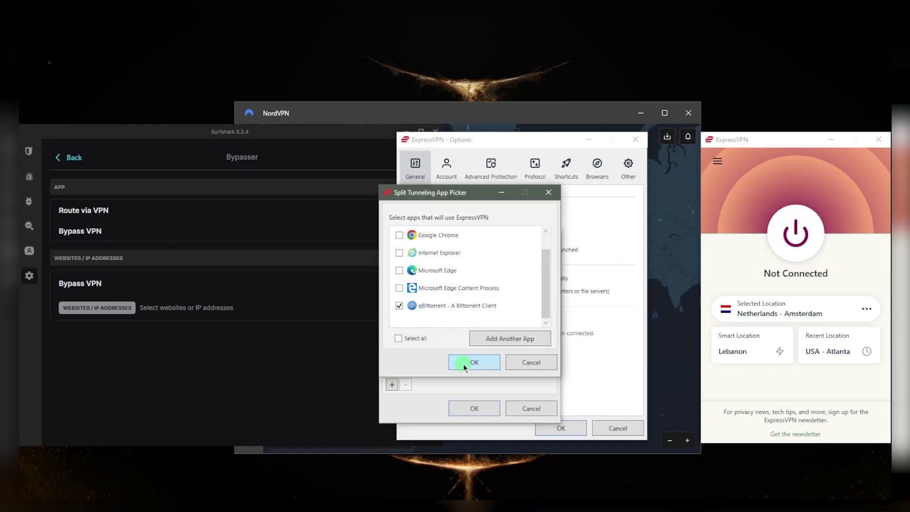
pyautogui.click(464, 362)
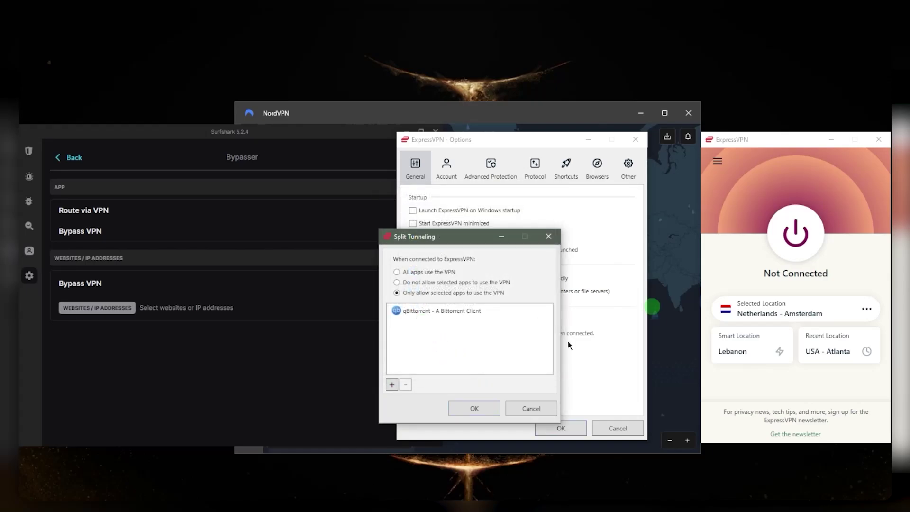
# Step: Switch to keeping qBittorrent off the VPN, then cancel and turn per-app management off
pyautogui.click(397, 282)
pyautogui.click(531, 408)
pyautogui.click(412, 320)
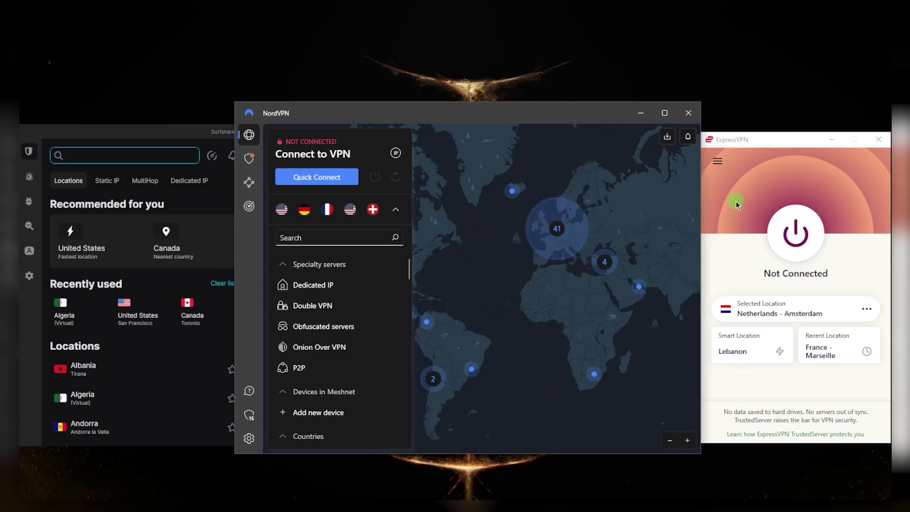
pyautogui.click(721, 199)
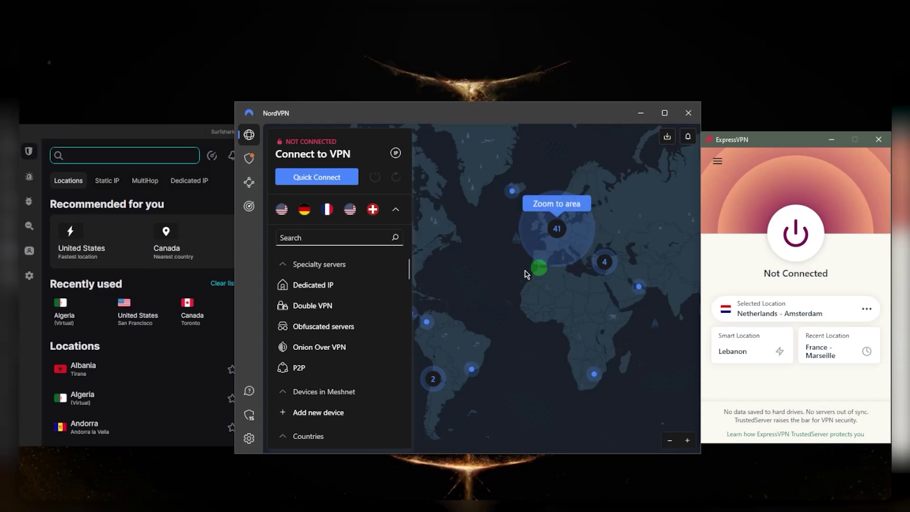
pyautogui.scroll(-10, 350, 374)
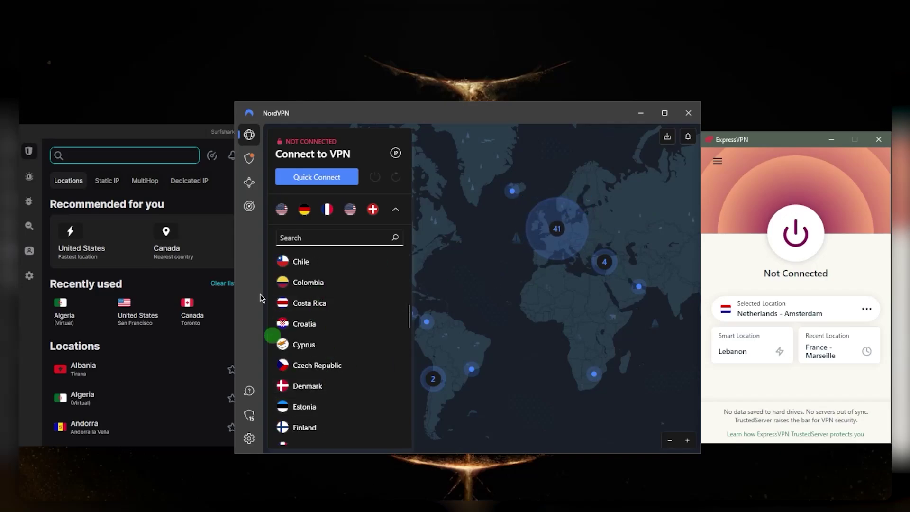
pyautogui.scroll(10, 325, 321)
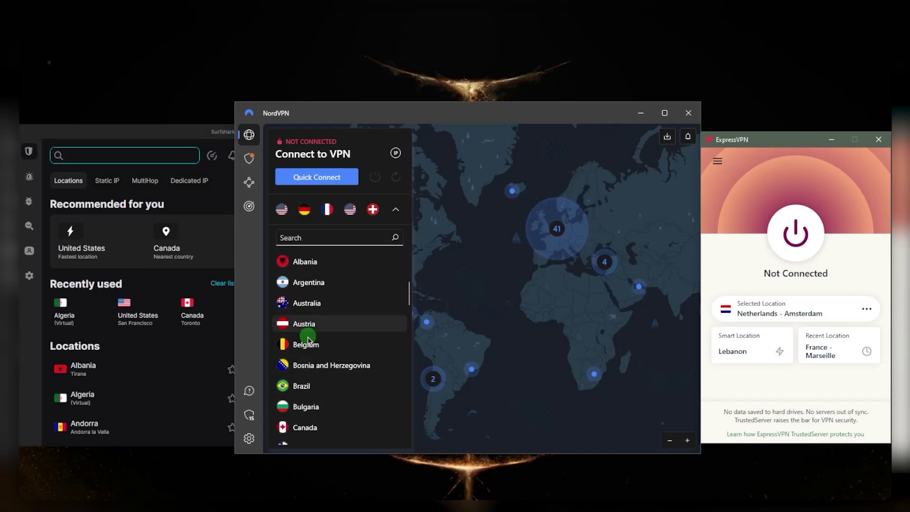
pyautogui.click(717, 171)
pyautogui.click(734, 195)
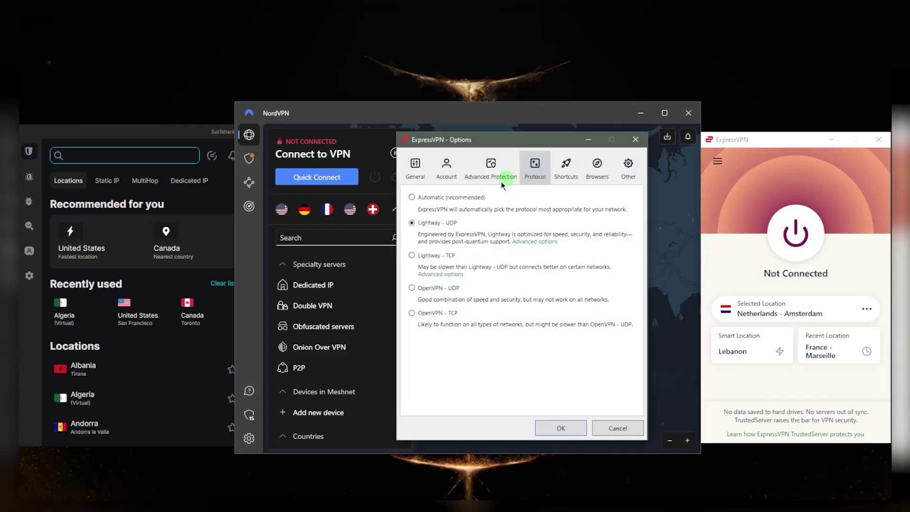
pyautogui.click(416, 168)
pyautogui.click(560, 428)
pyautogui.click(249, 438)
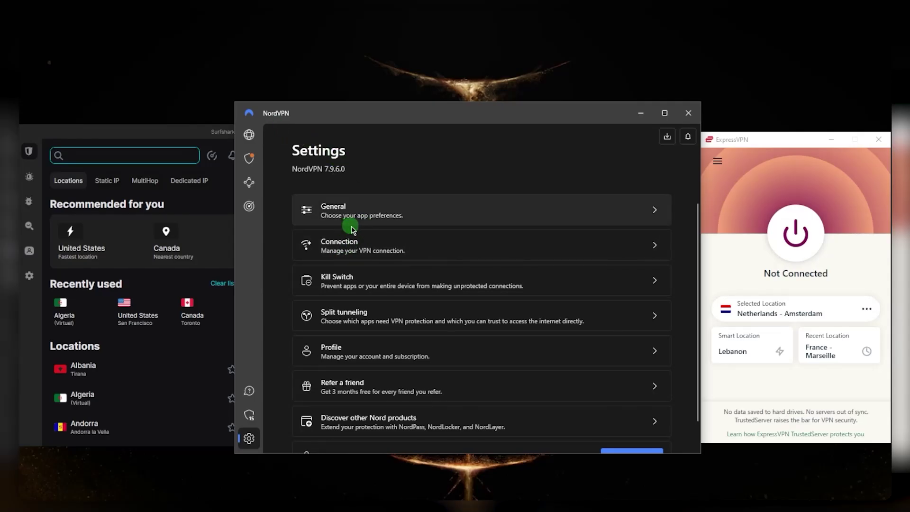
# Step: Compare NordVPN's Connection protocol with Surfshark's VPN protocol list, keeping WireGuard
pyautogui.click(364, 244)
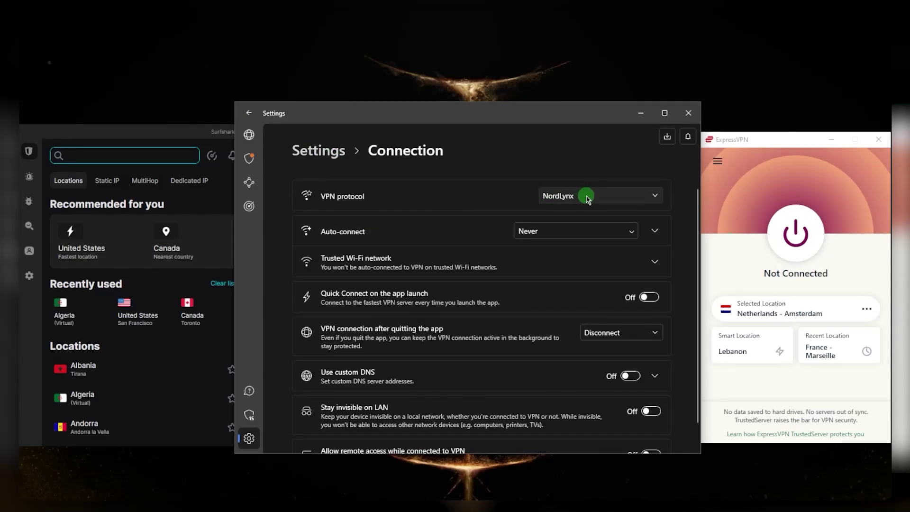
pyautogui.click(34, 270)
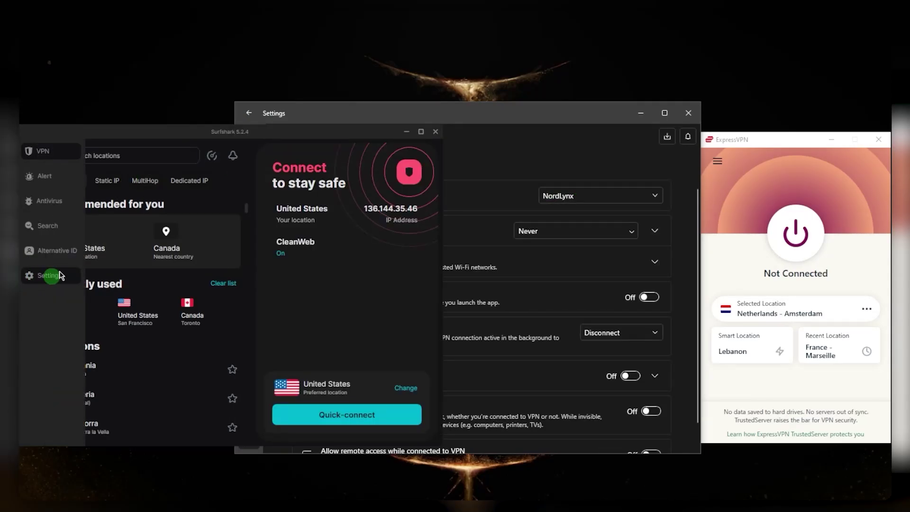
pyautogui.click(48, 274)
pyautogui.click(118, 173)
pyautogui.scroll(-1, 148, 279)
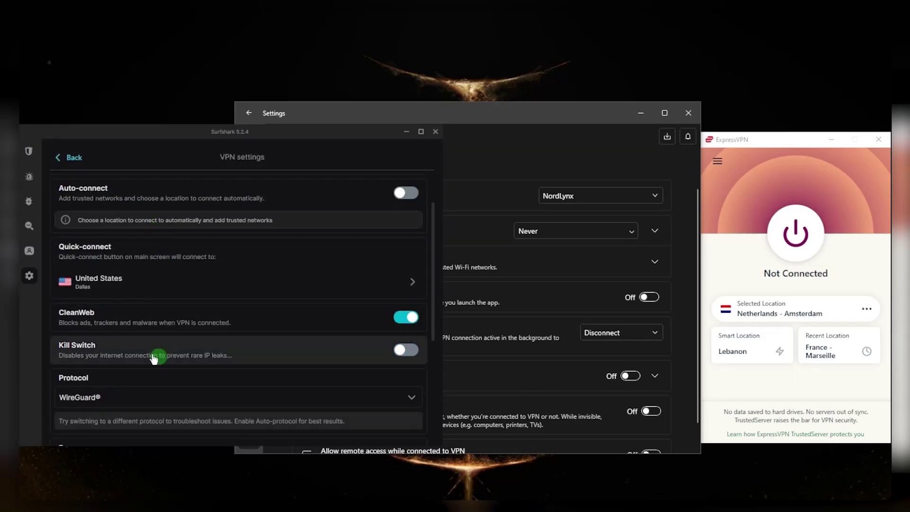
pyautogui.click(113, 397)
pyautogui.click(102, 489)
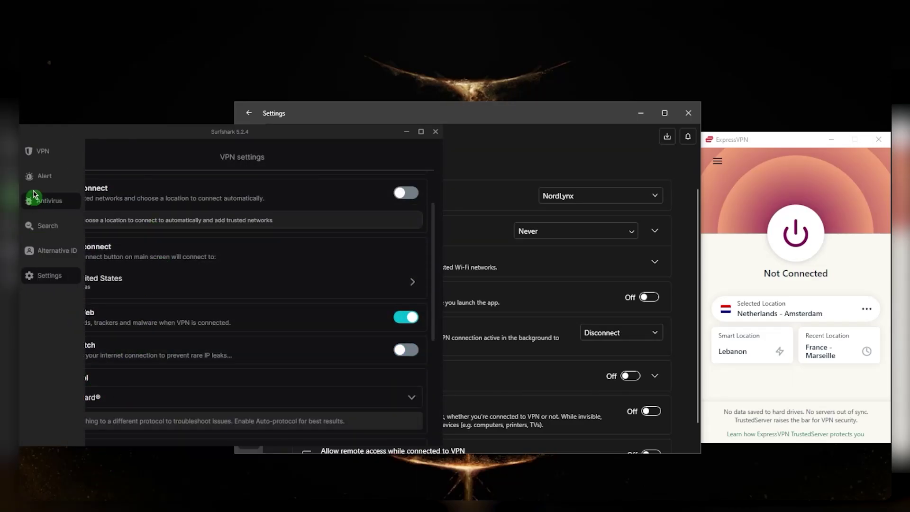
# Step: Return Surfshark to its VPN home page and NordVPN to its map view
pyautogui.click(44, 149)
pyautogui.click(536, 162)
pyautogui.click(243, 115)
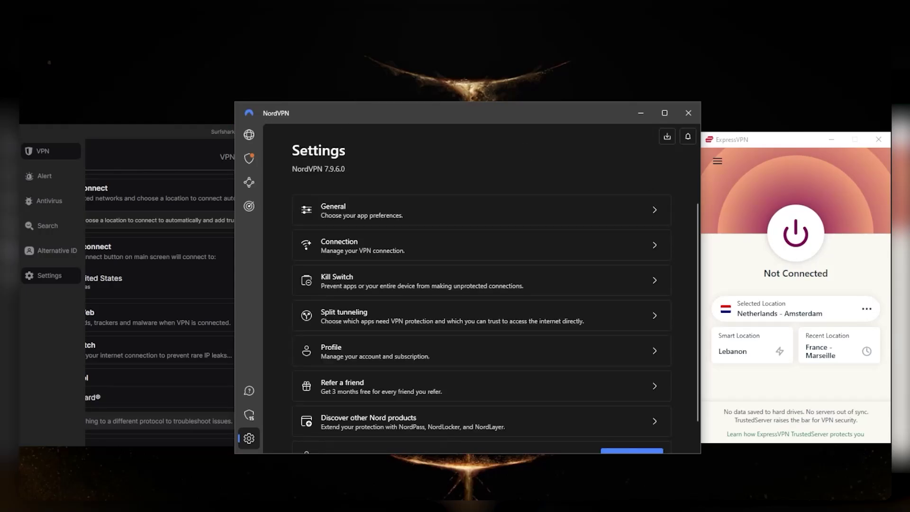
pyautogui.click(249, 135)
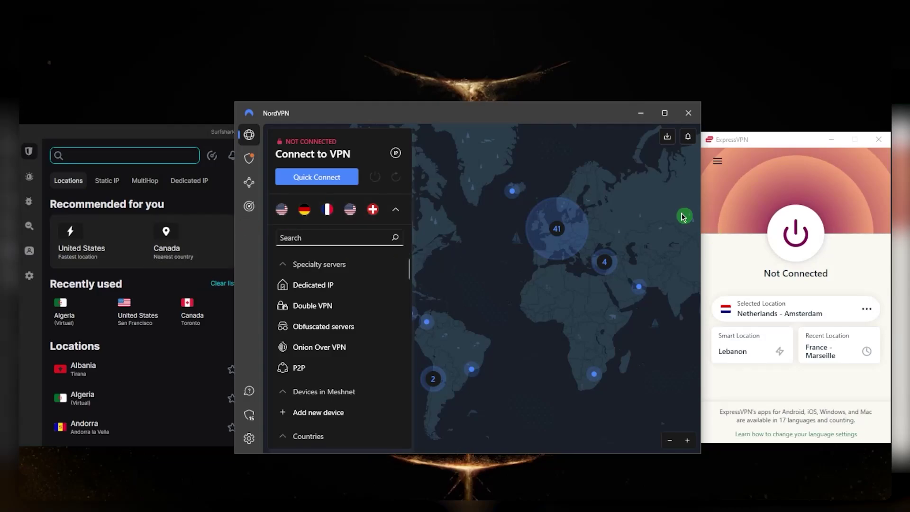
# Step: Cycle focus between the VPN windows, then connect ExpressVPN to France - Marseille
pyautogui.click(721, 232)
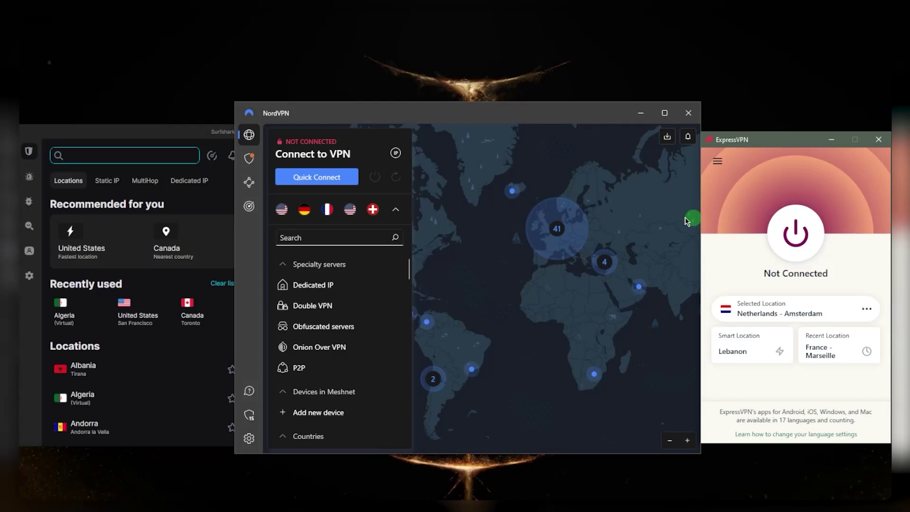
pyautogui.click(570, 286)
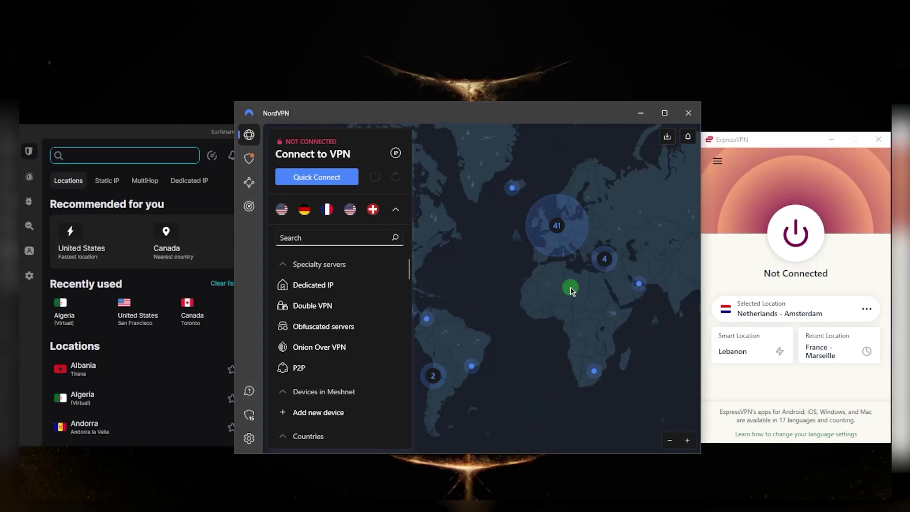
pyautogui.click(221, 138)
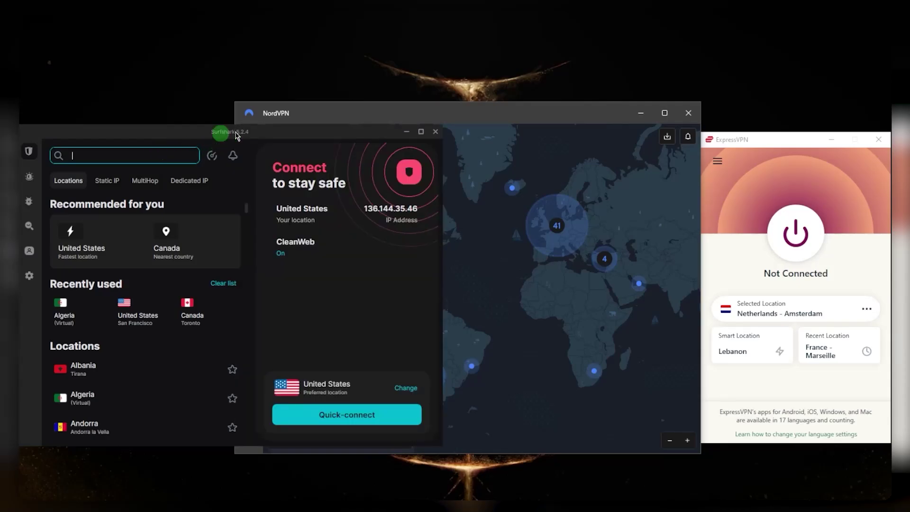
pyautogui.click(758, 192)
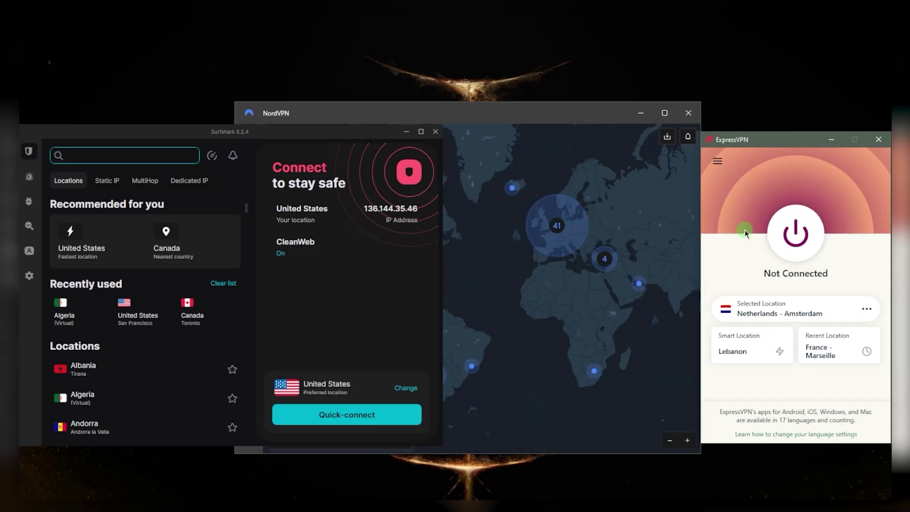
pyautogui.click(813, 351)
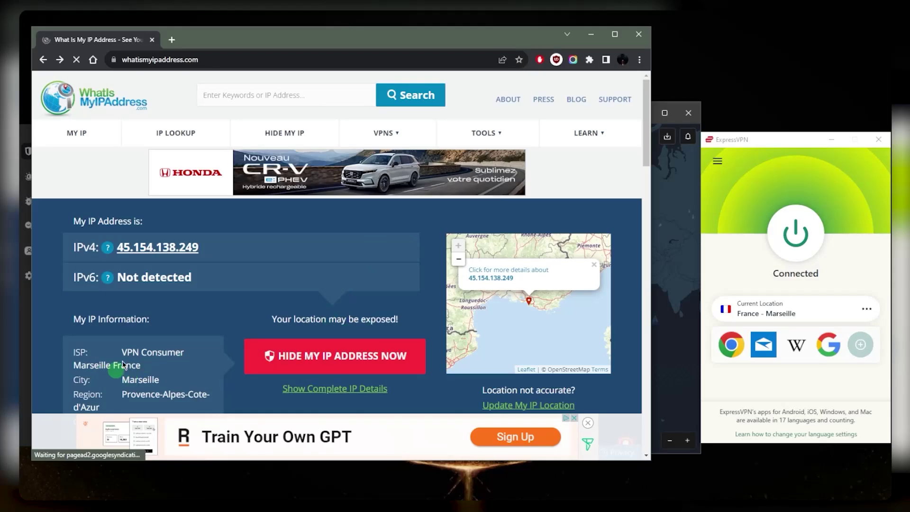
# Step: Verify the Marseille, France IP, disconnect ExpressVPN, and switch to NordVPN
pyautogui.click(361, 240)
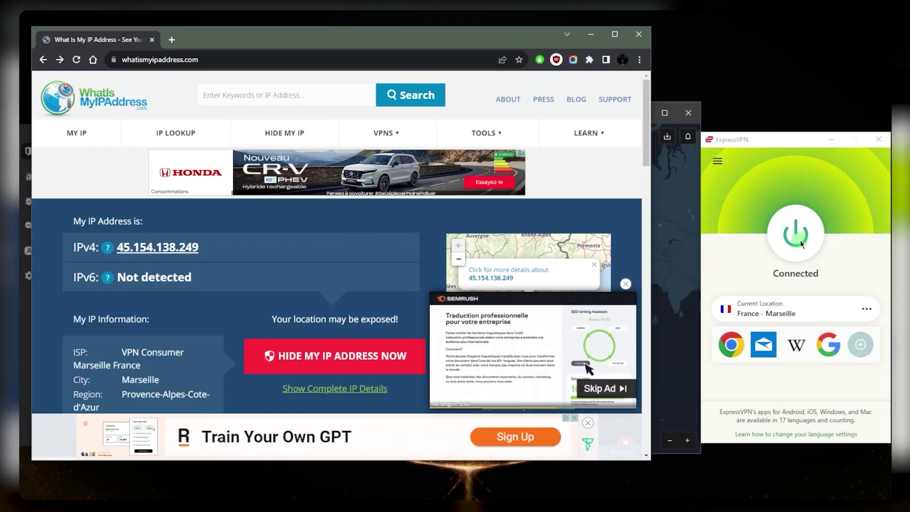
pyautogui.click(709, 229)
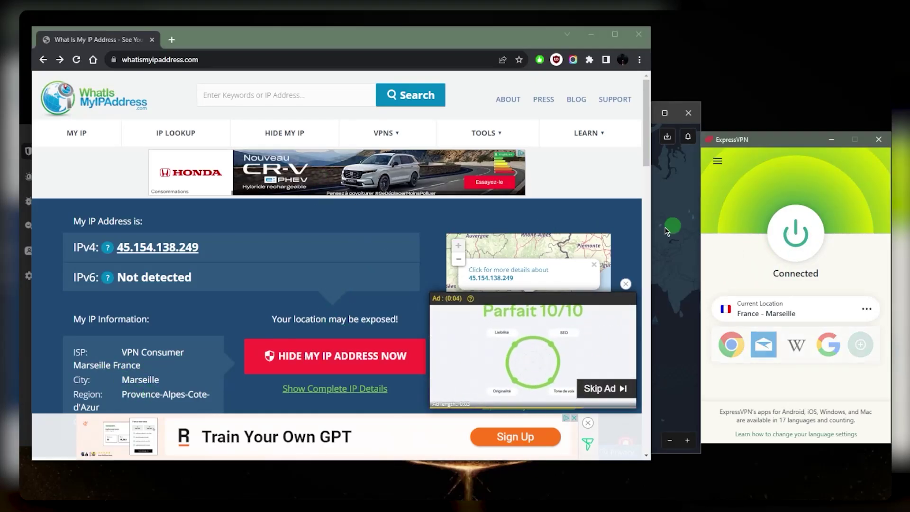
pyautogui.click(695, 228)
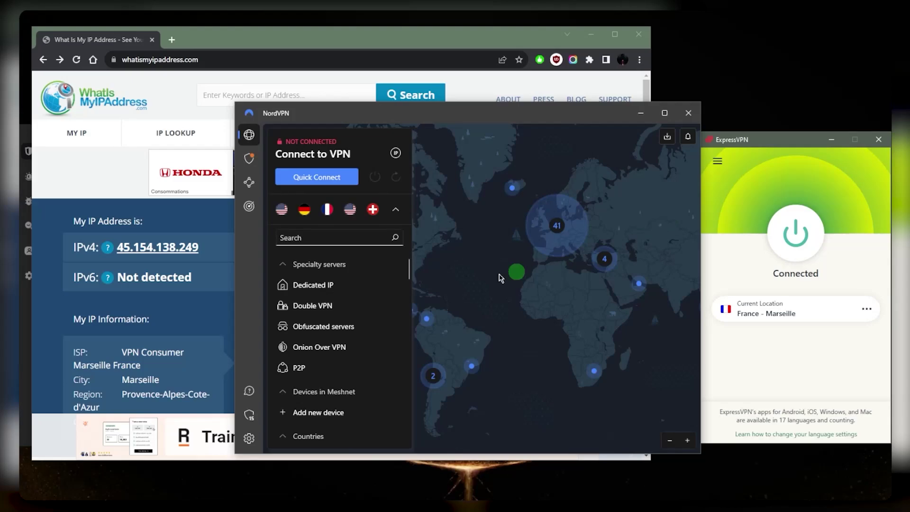
# Step: Connect NordVPN to Switzerland #319 and reload whatismyipaddress.com to confirm a Zurich IP
pyautogui.click(374, 211)
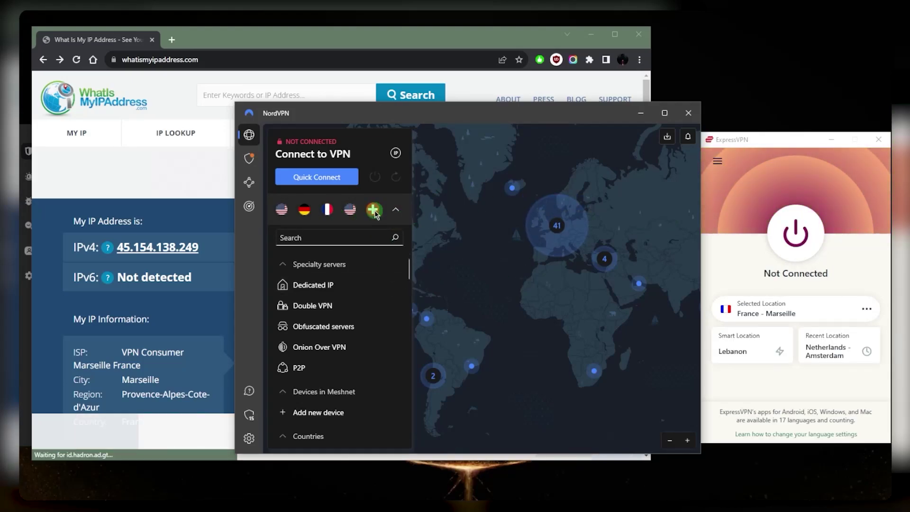
pyautogui.click(469, 228)
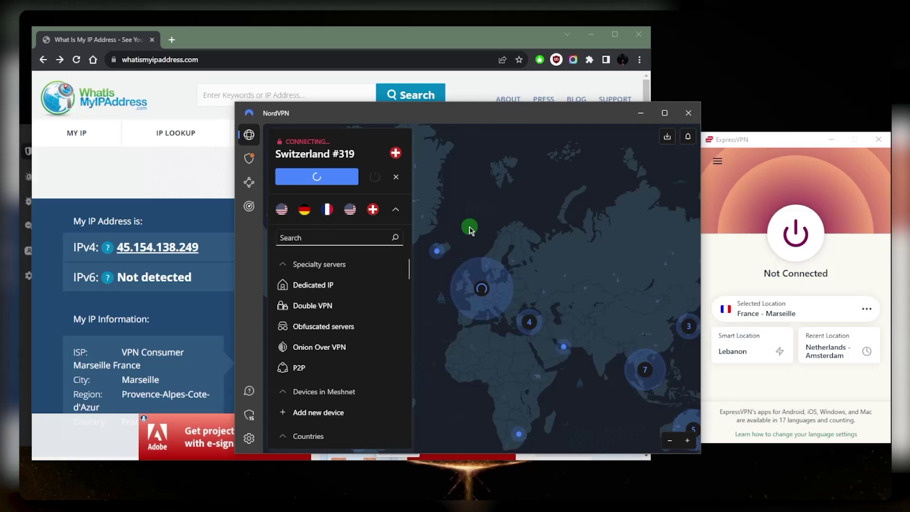
pyautogui.click(200, 177)
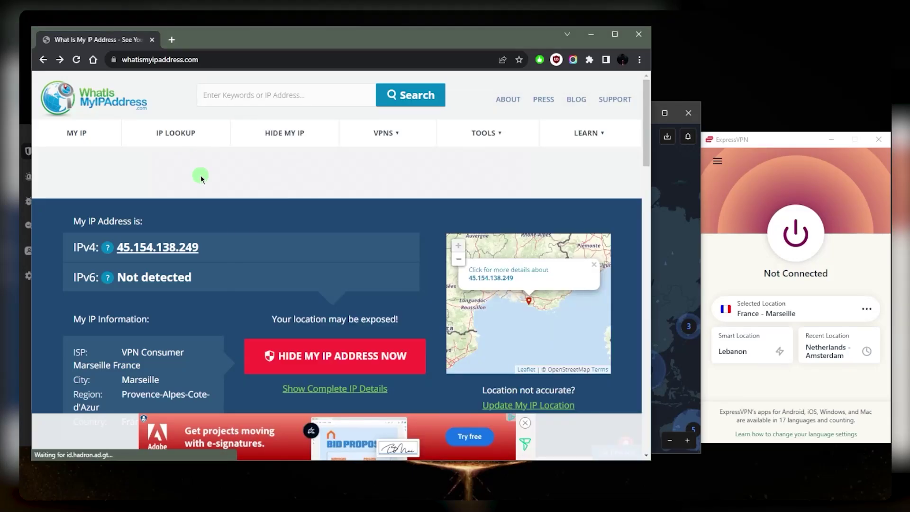
pyautogui.press('F5')
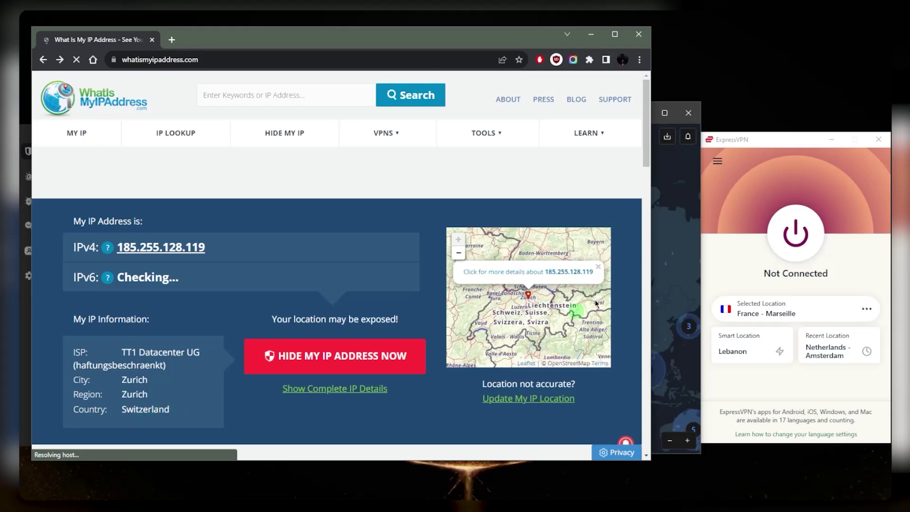
pyautogui.click(688, 251)
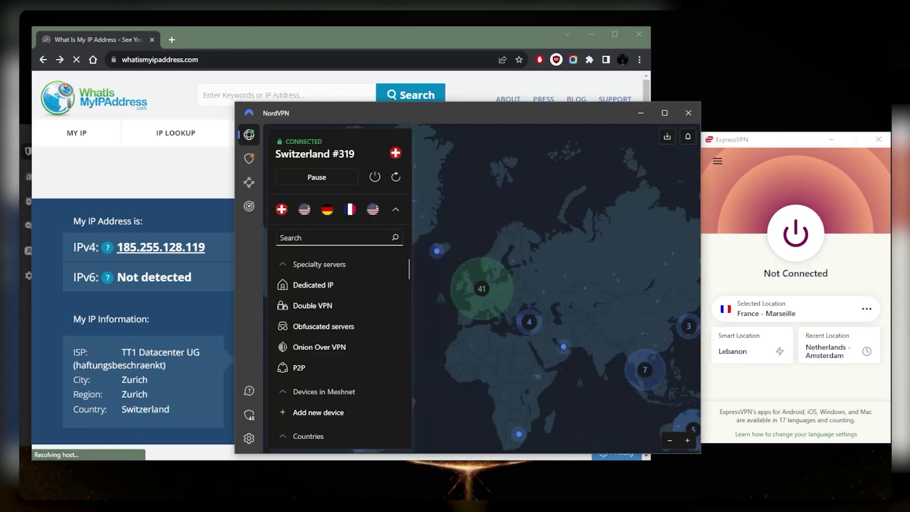
# Step: Bring NordVPN in front of Surfshark and disconnect it from Switzerland #319
pyautogui.click(333, 189)
pyautogui.click(374, 177)
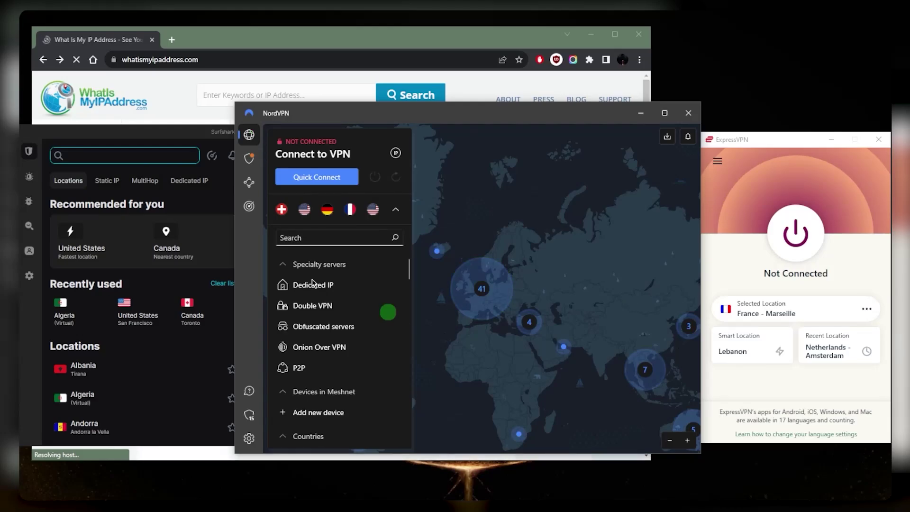